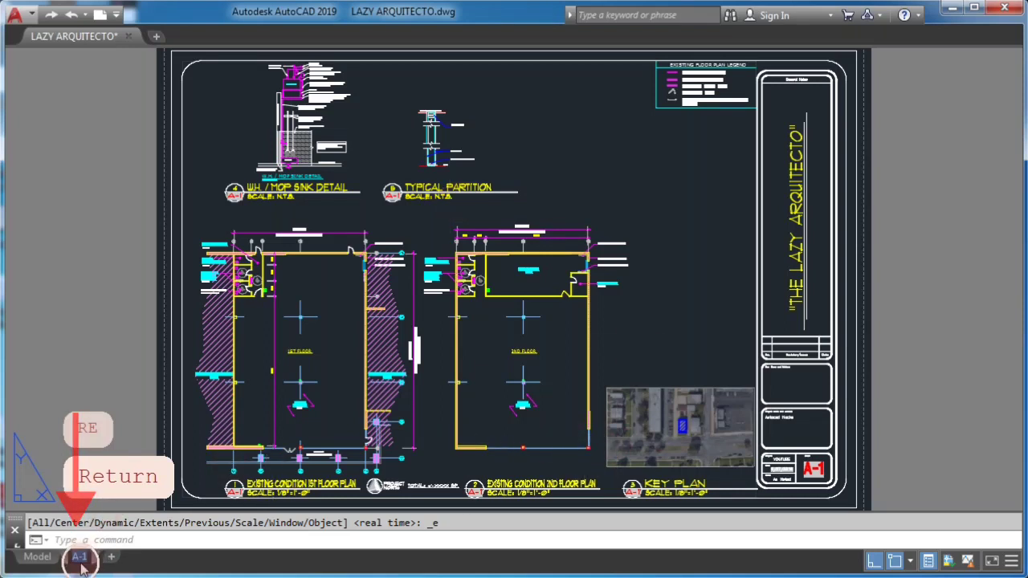
Rename the A-1 layout as S-9
double_click(79, 557)
text(S-9)
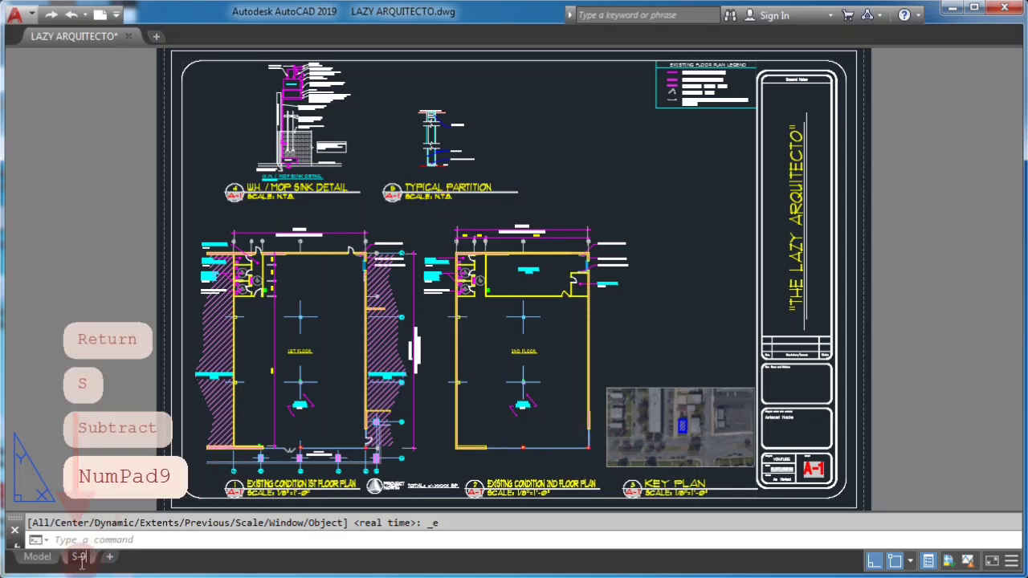
key(Return)
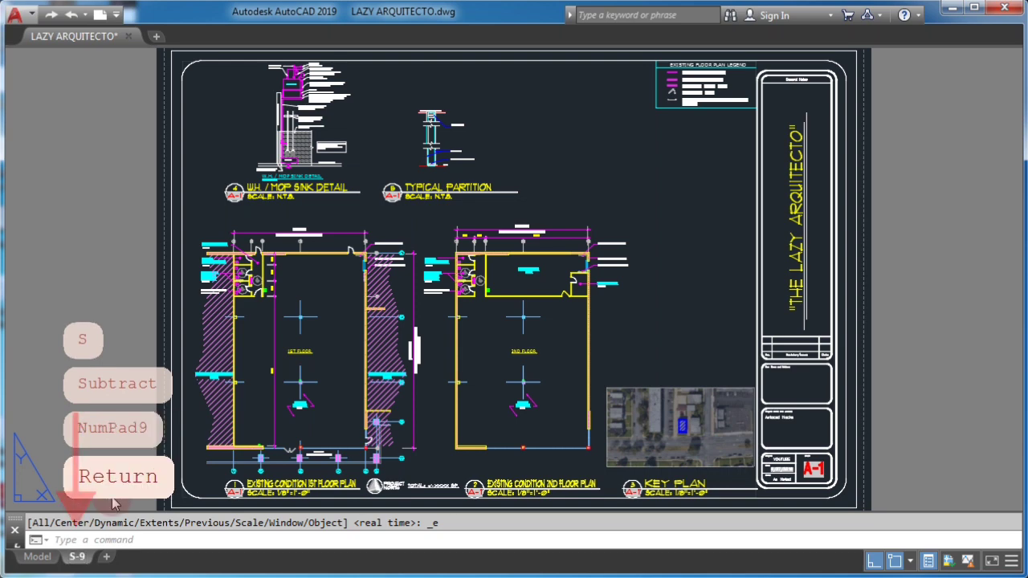
Regenerate the S-9 layout so its sheet-number fields update, and inspect the floor plans
click(932, 467)
key(Escape)
text(RE)
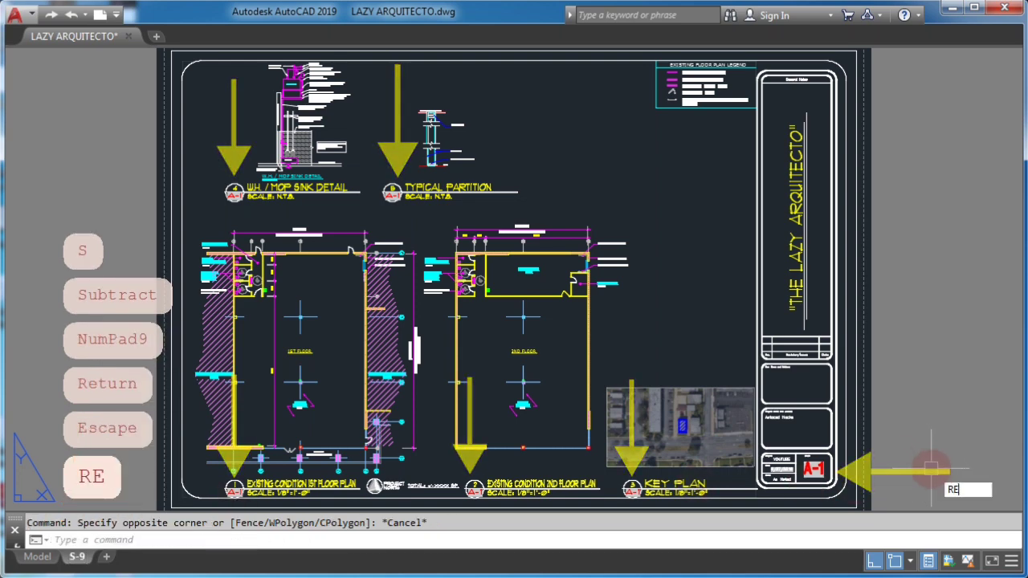
key(Return)
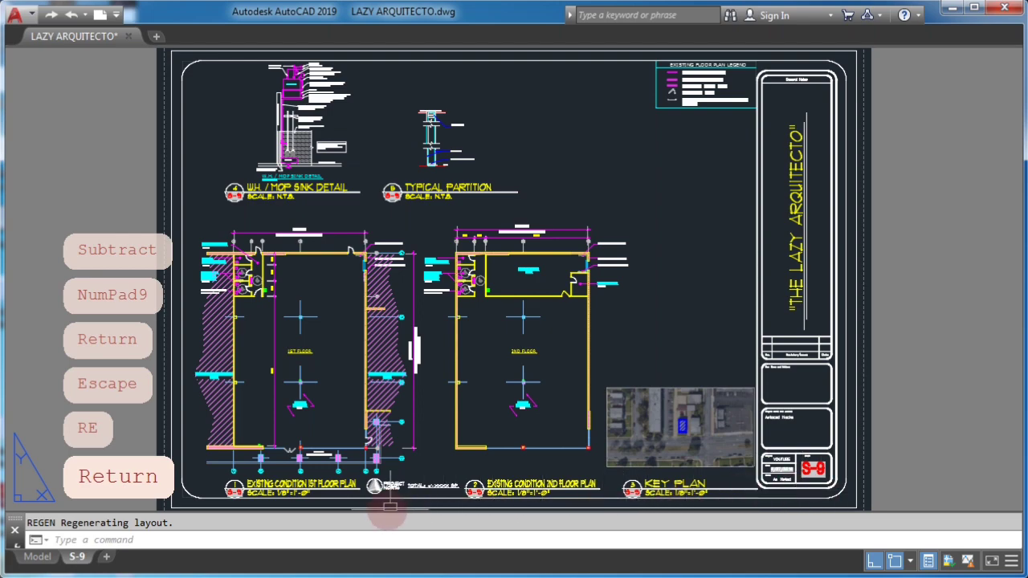
scroll(389, 507, up, 3)
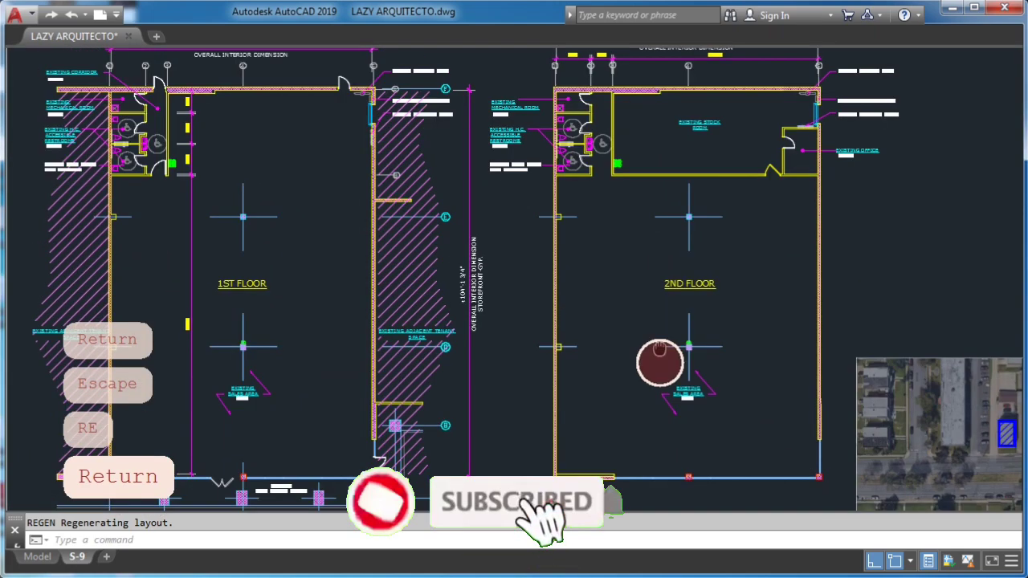
scroll(660, 362, down, 3)
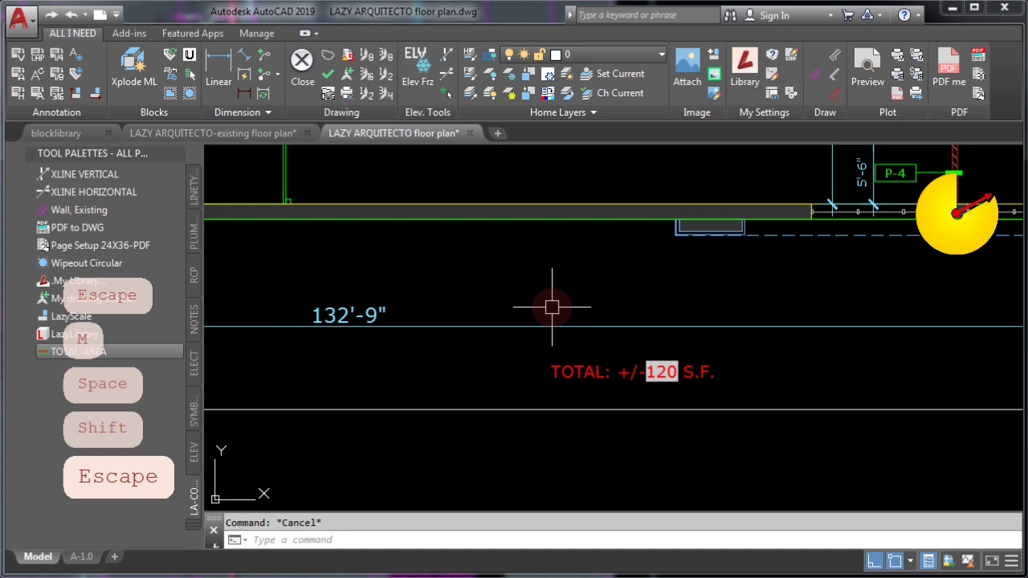
Regenerate all viewports in the LAZY ARQUITECTO floor plan drawing with REGENALL
text(REA)
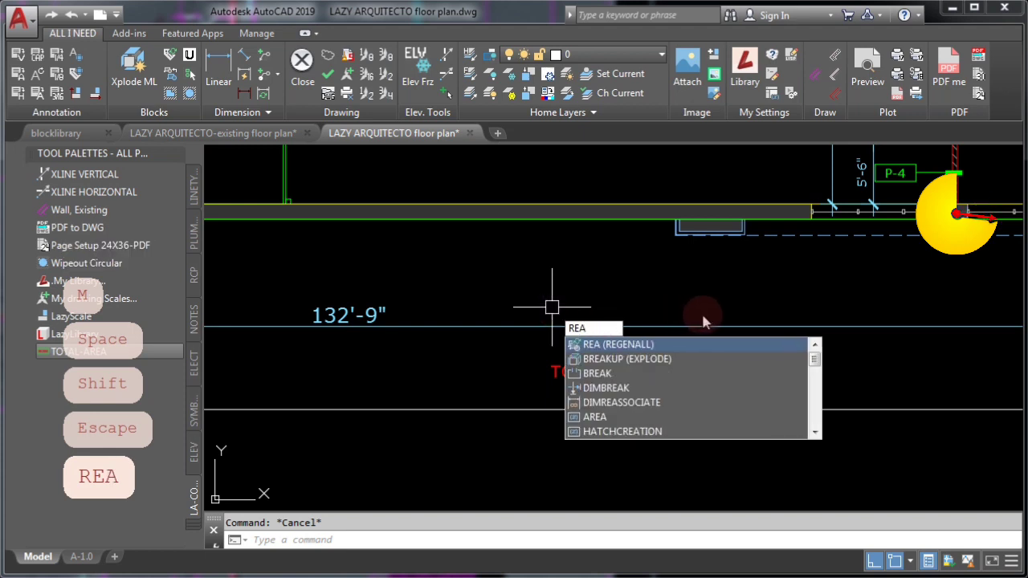
key(Return)
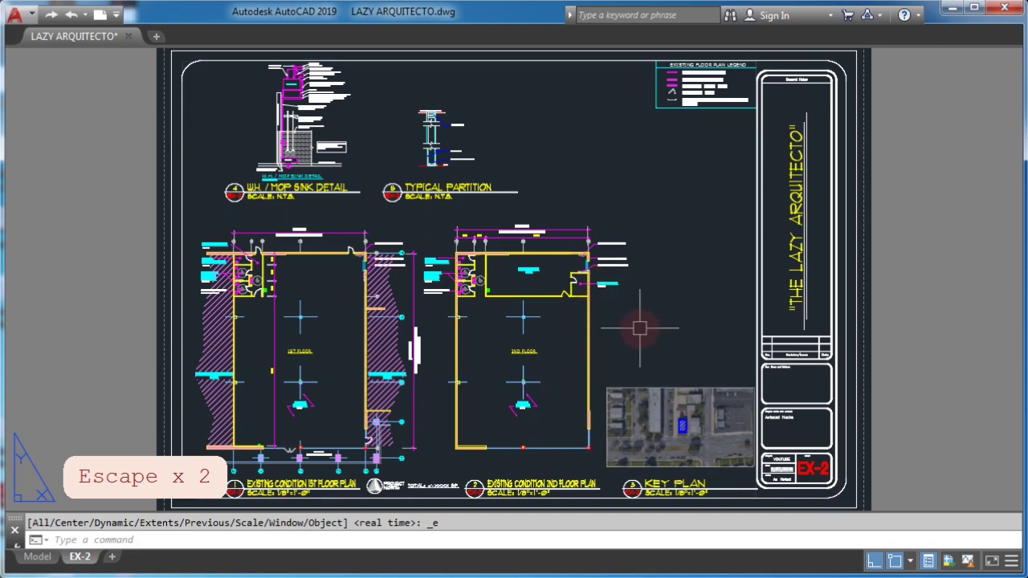
Examine the sheet number in the existing condition 1st floor plan's title tag against the EX-2 layout name
key(Escape)
key(Escape)
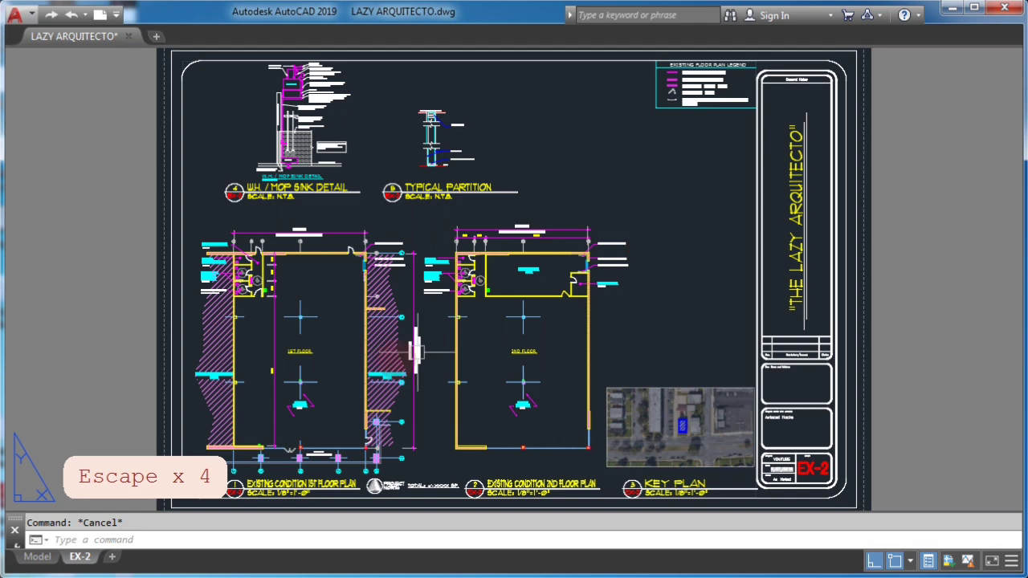
mouse_move(85, 563)
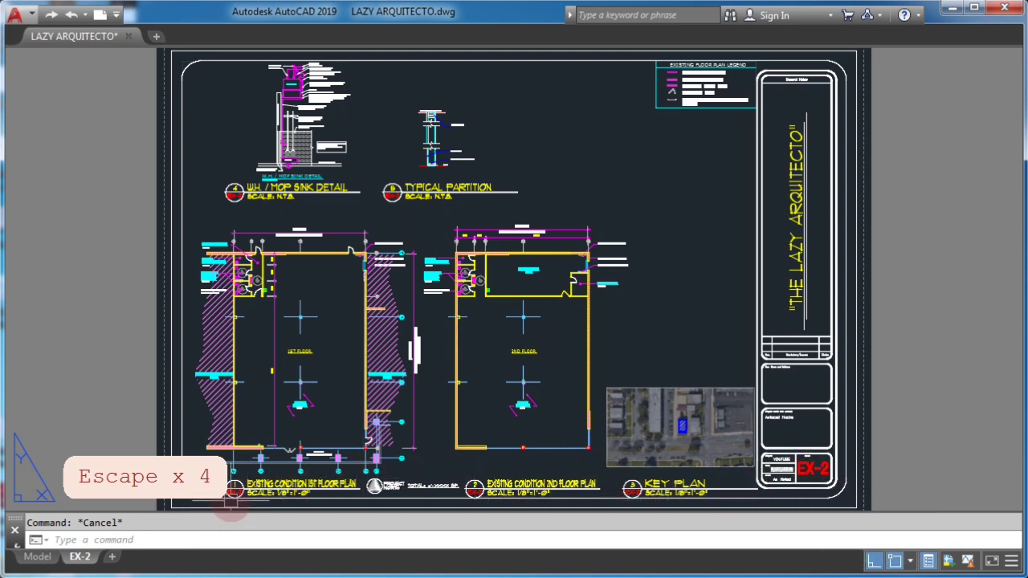
scroll(233, 498, up, 5)
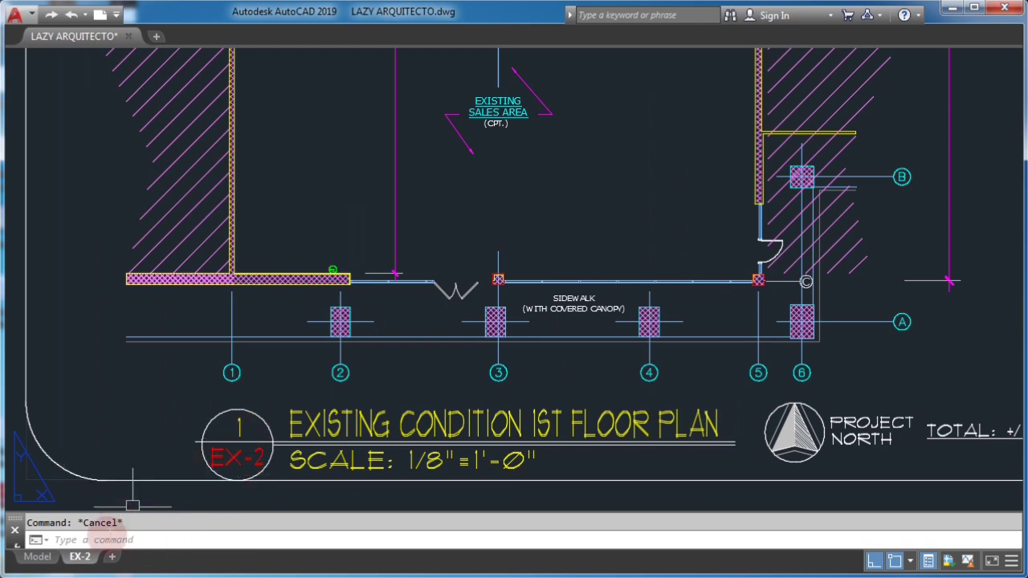
middle_click(415, 354)
middle_click(415, 354)
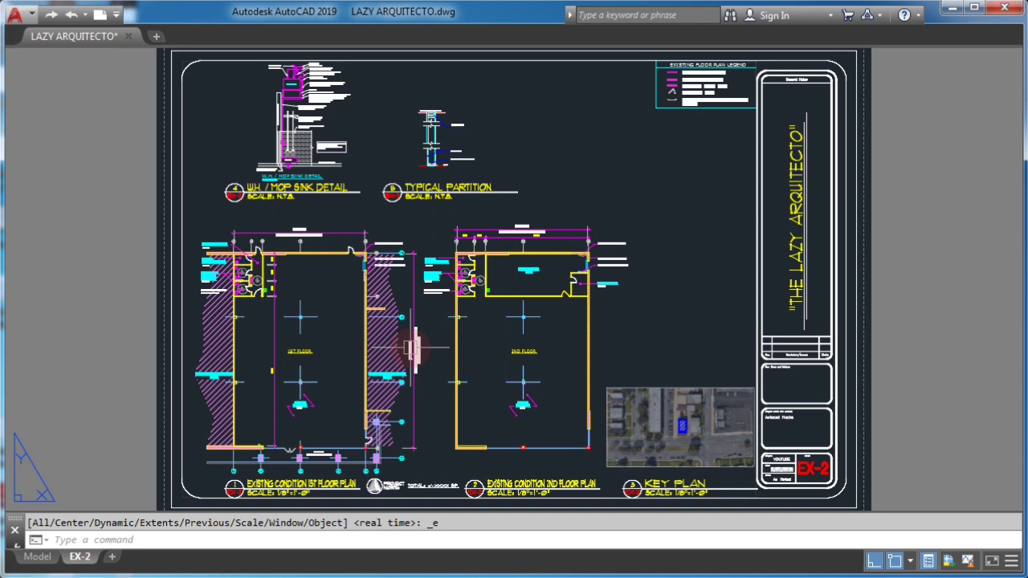
key(space)
Open the title block's SHEETNO attribute for editing and start inserting a field in place of its value
scroll(832, 490, up, 3)
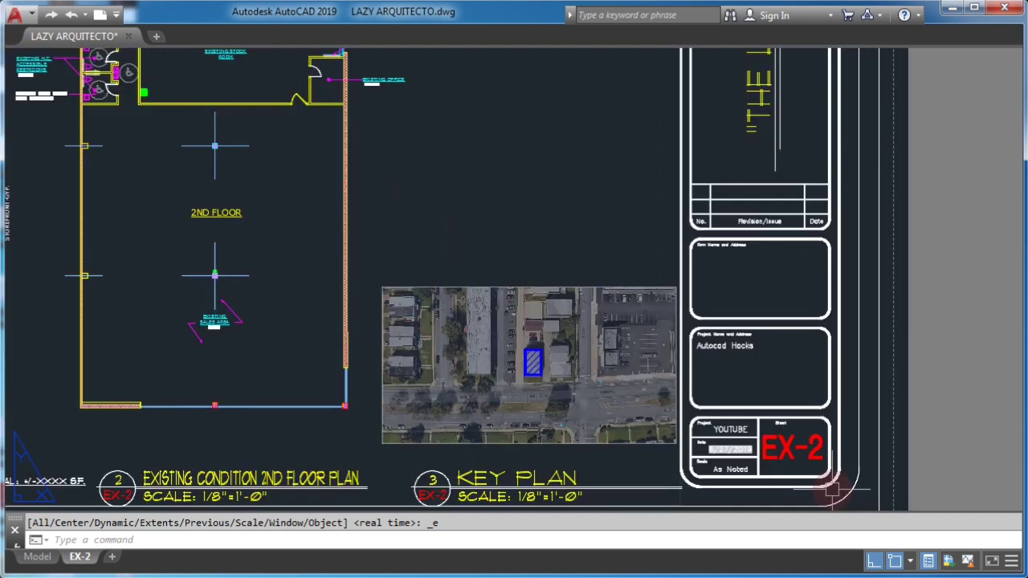
scroll(831, 490, up, 5)
scroll(831, 488, up, 3)
scroll(800, 418, down, 3)
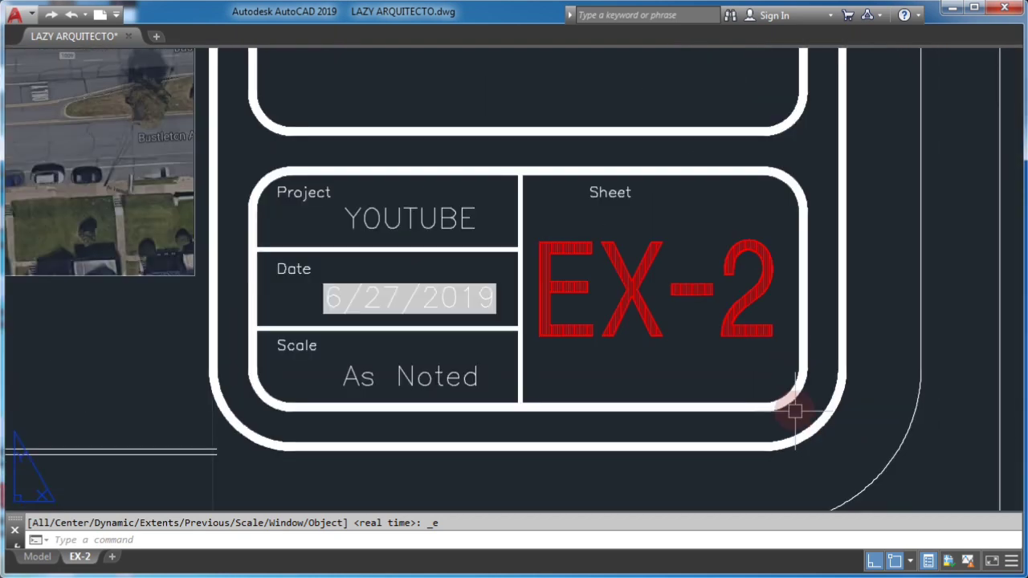
double_click(753, 285)
right_click(240, 348)
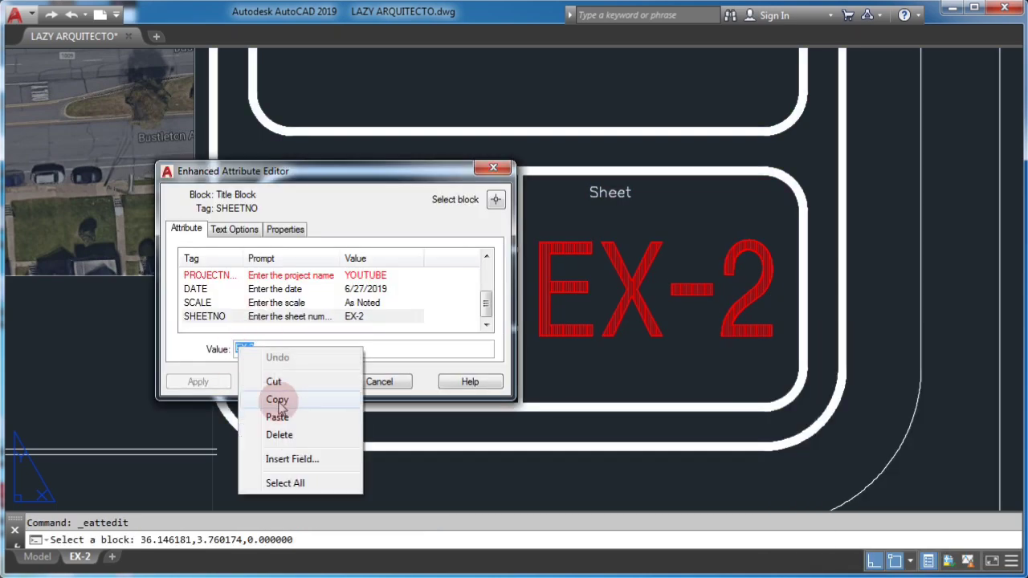
click(291, 459)
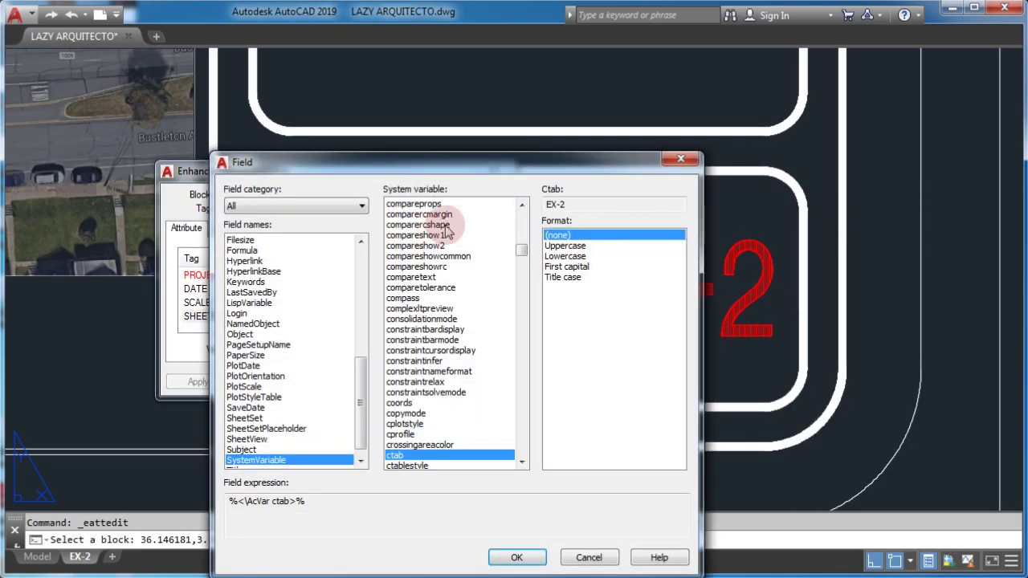
drag(447, 157, 267, 91)
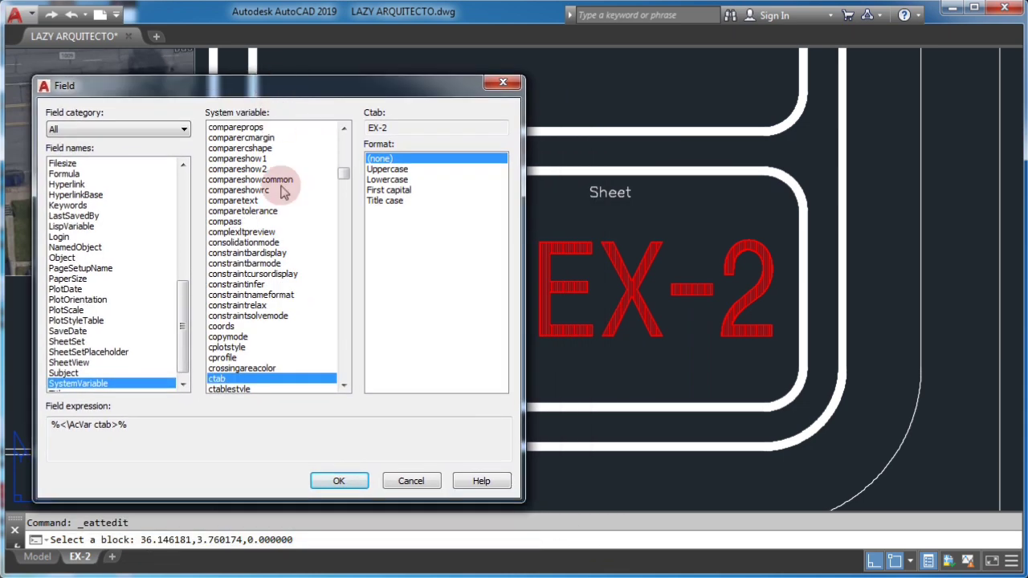
Define the field from all categories as SystemVariable ctab with Uppercase format
click(152, 129)
click(88, 146)
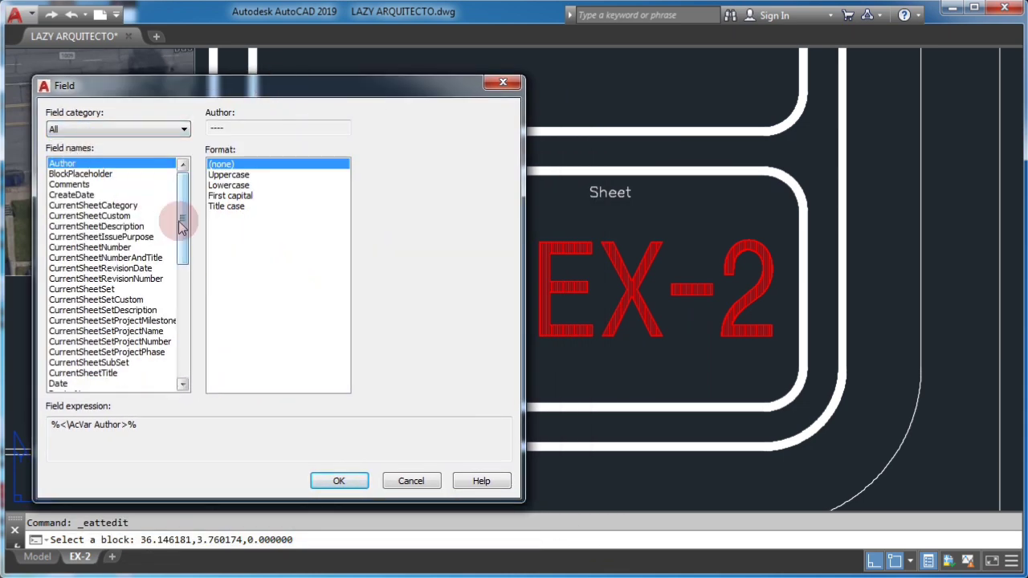
drag(183, 184, 181, 353)
click(78, 374)
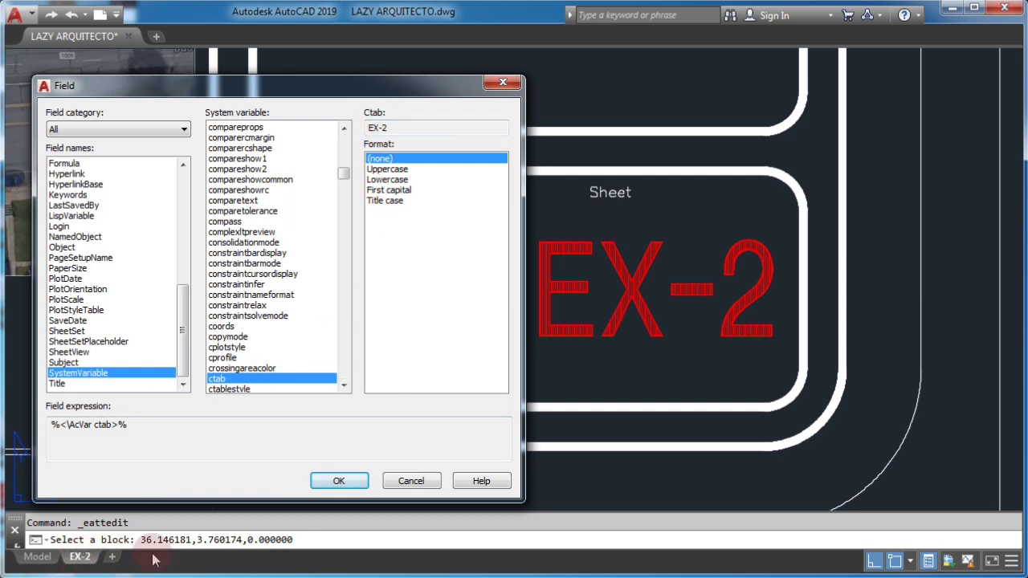
click(387, 169)
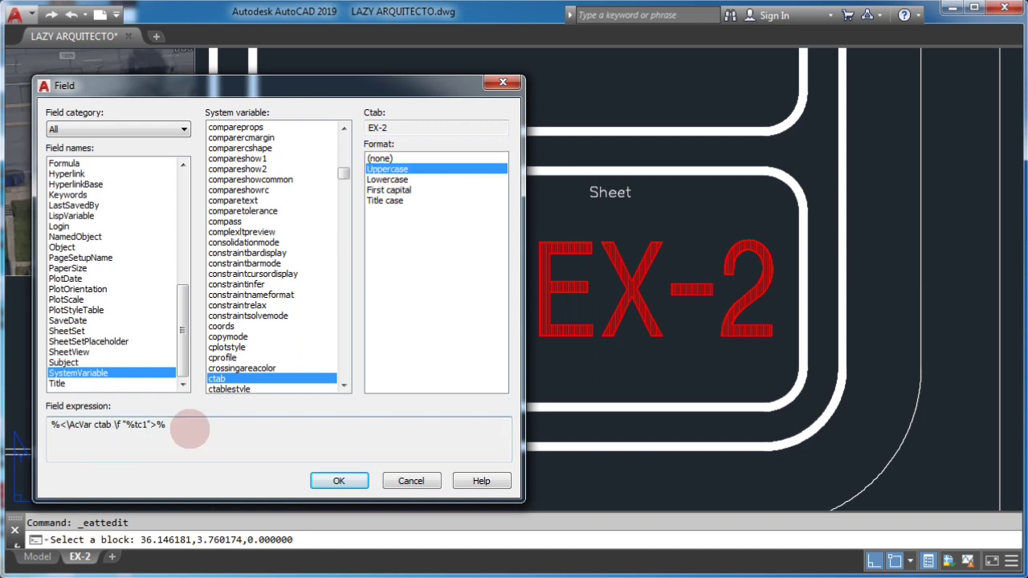
Copy the field expression %<\AcVar ctab \f "%tc1">% and apply the field to the title block's sheet number
drag(185, 430, 46, 418)
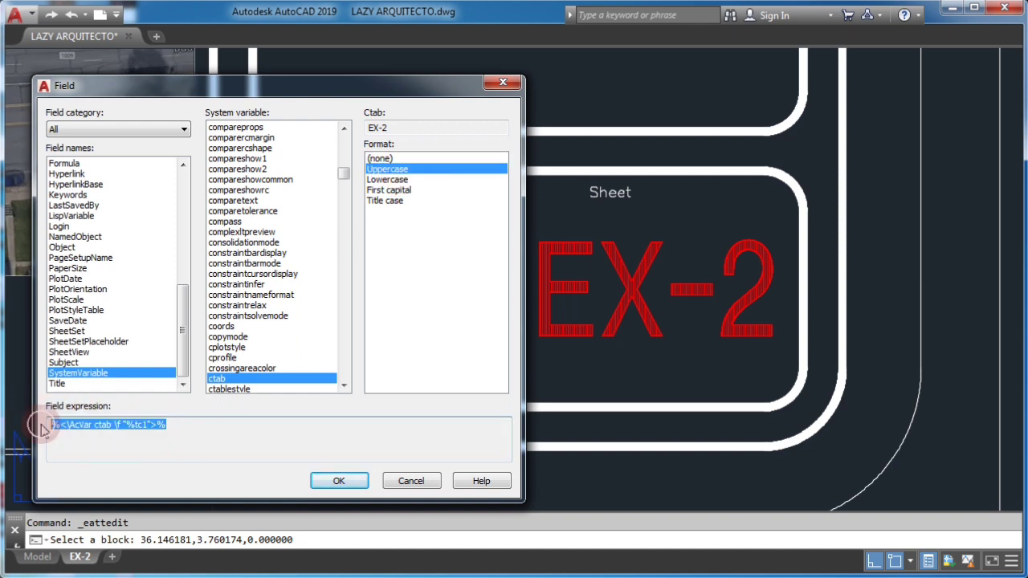
right_click(110, 434)
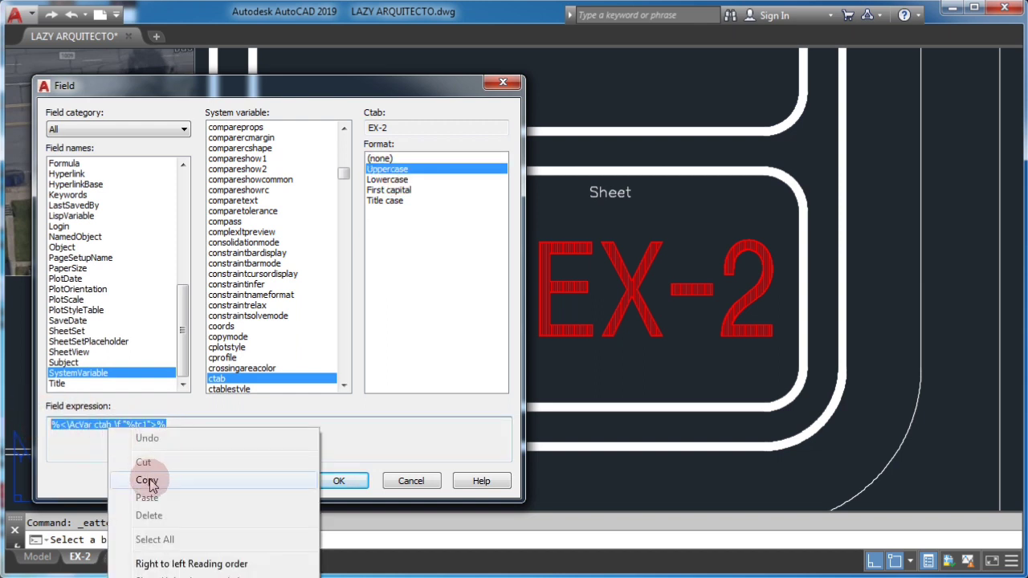
click(149, 482)
click(332, 485)
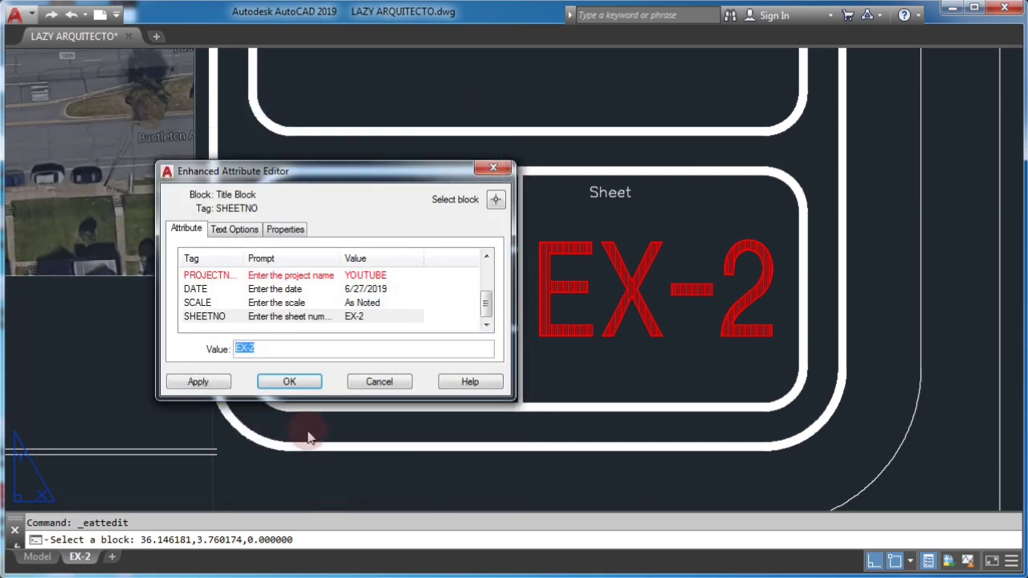
click(290, 379)
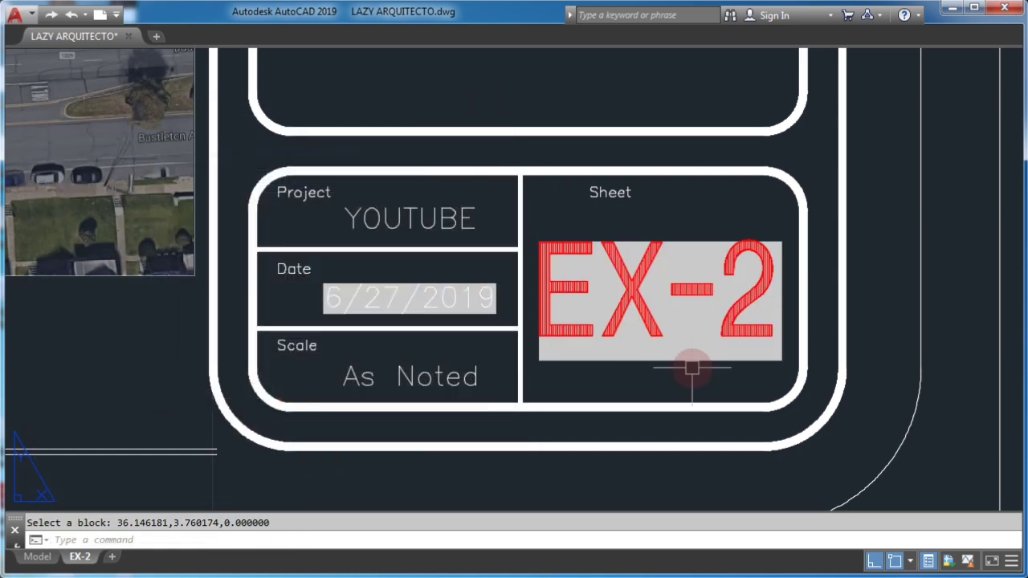
Replace the SH# attribute of all five drawing title blocks with the copied expression %<\AcVar ctab \f "%tc1">%
middle_click(692, 368)
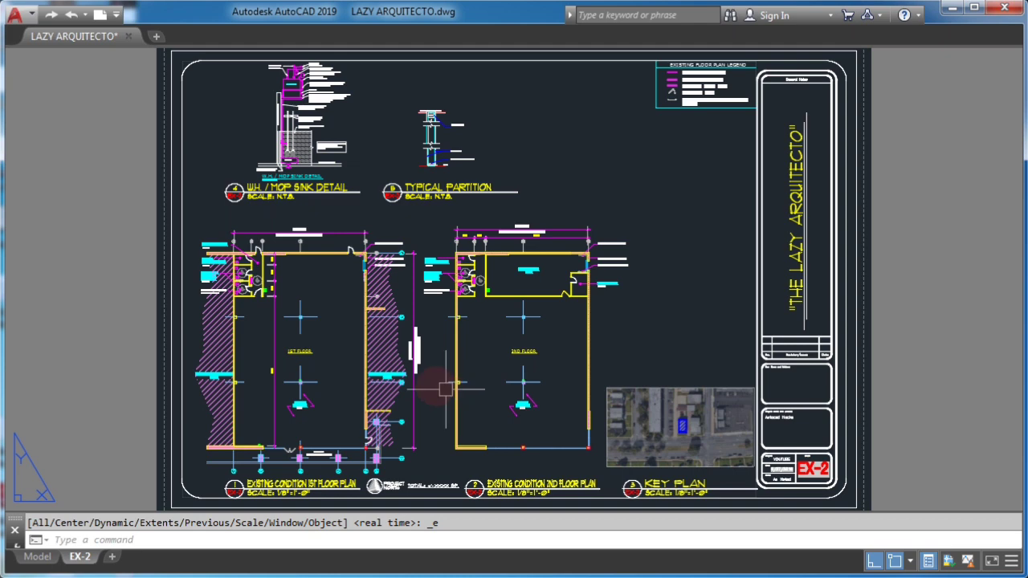
click(283, 202)
click(426, 193)
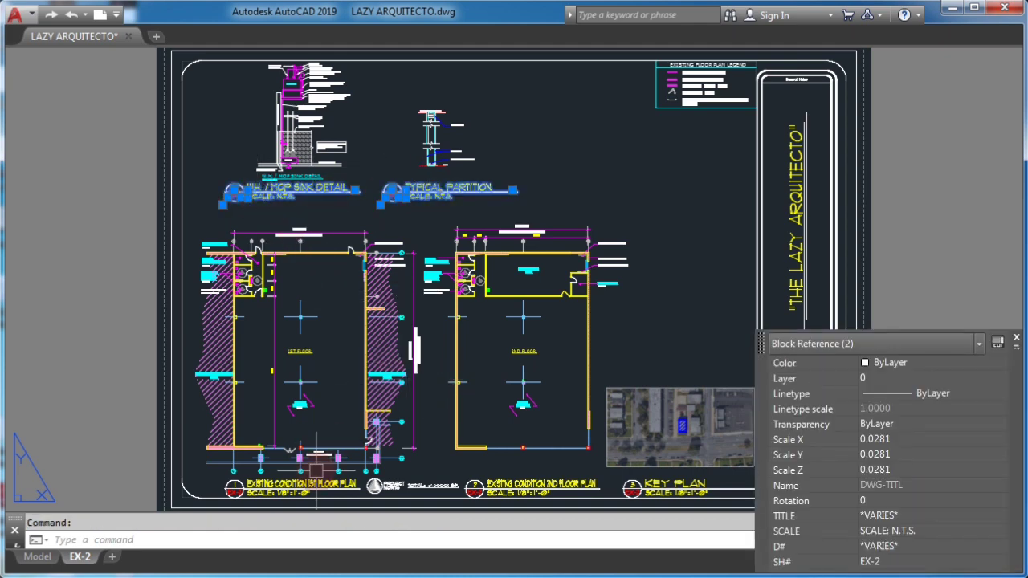
click(309, 486)
click(486, 481)
click(647, 486)
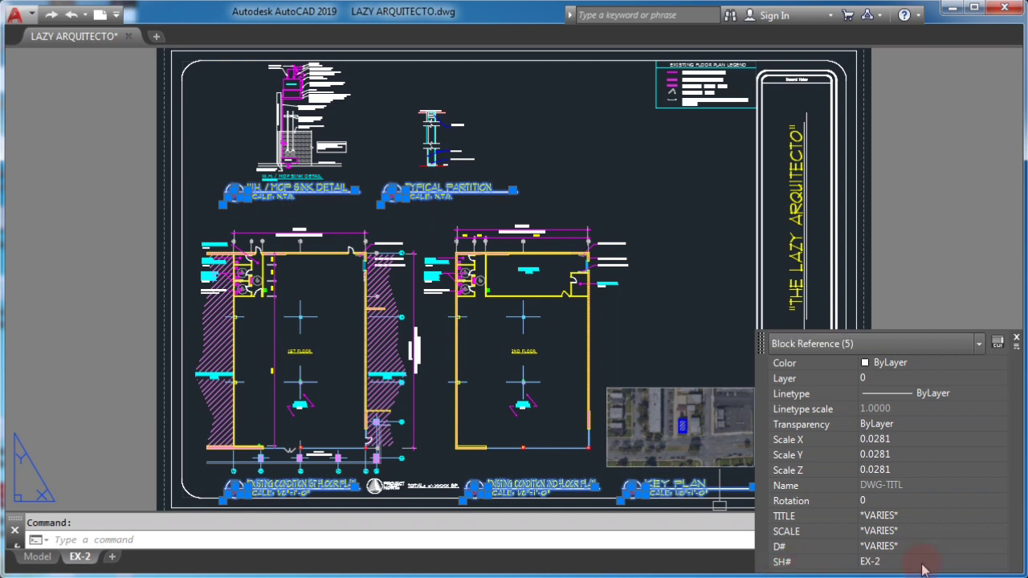
click(889, 566)
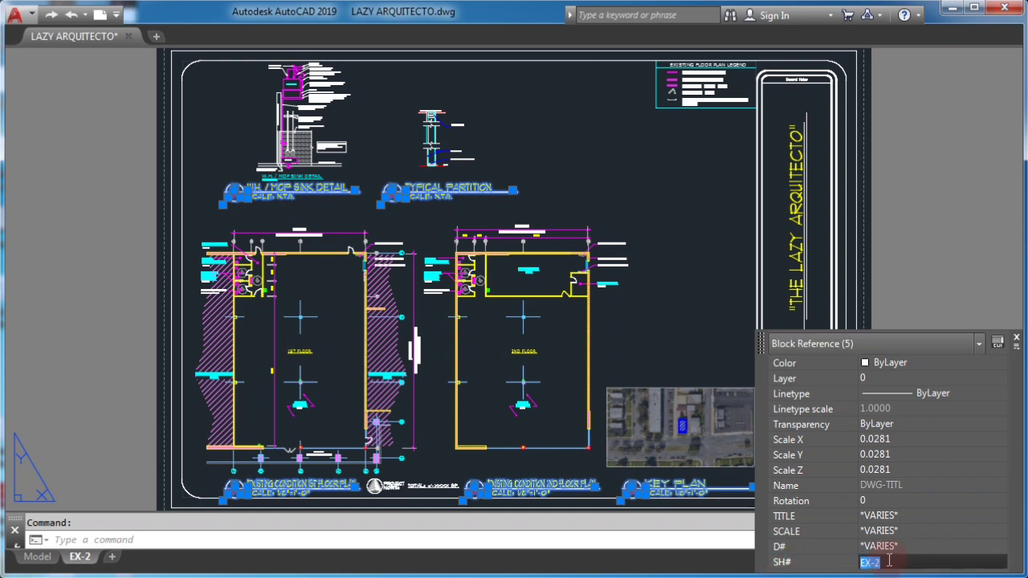
right_click(889, 566)
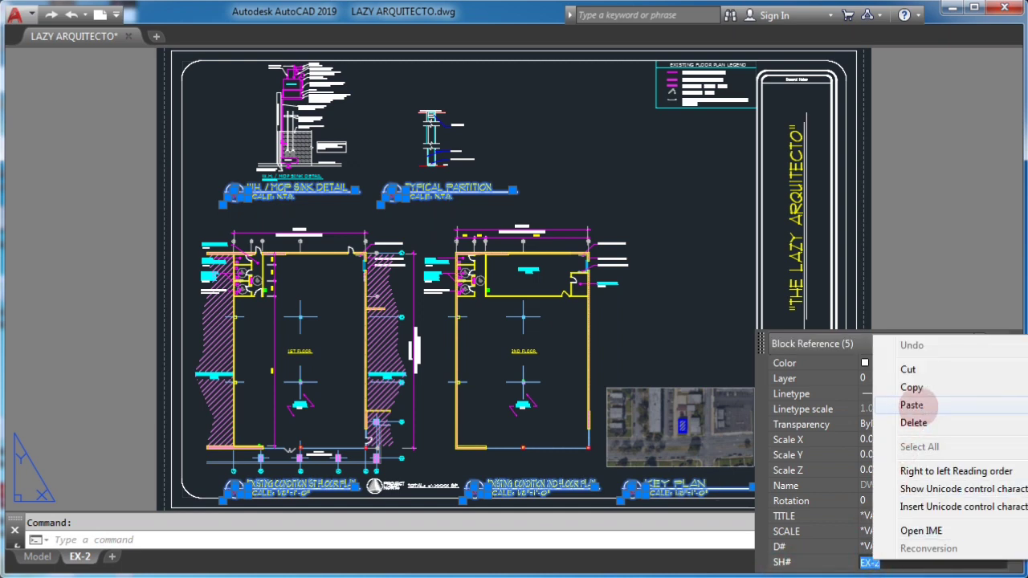
click(912, 405)
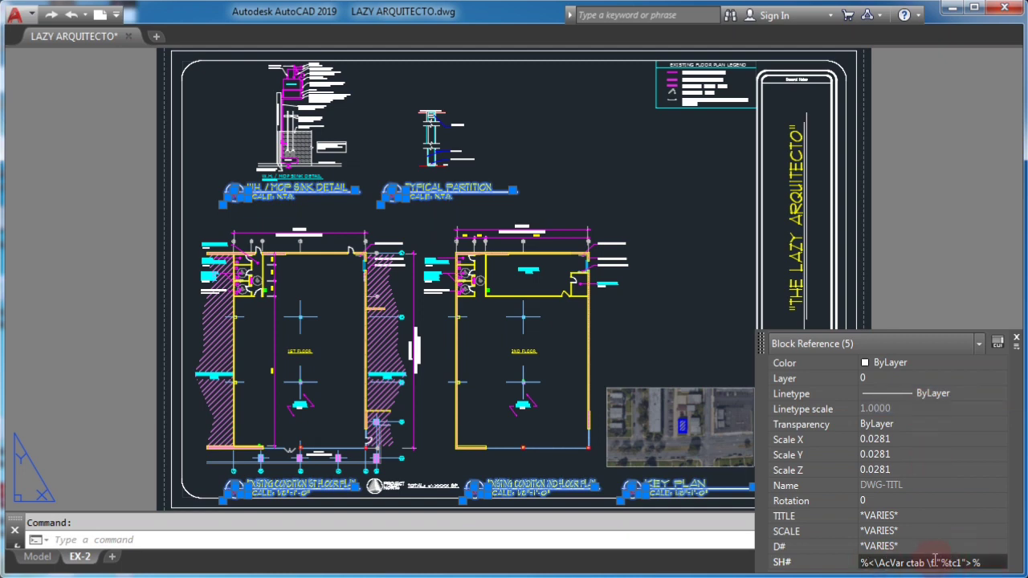
key(Return)
click(486, 506)
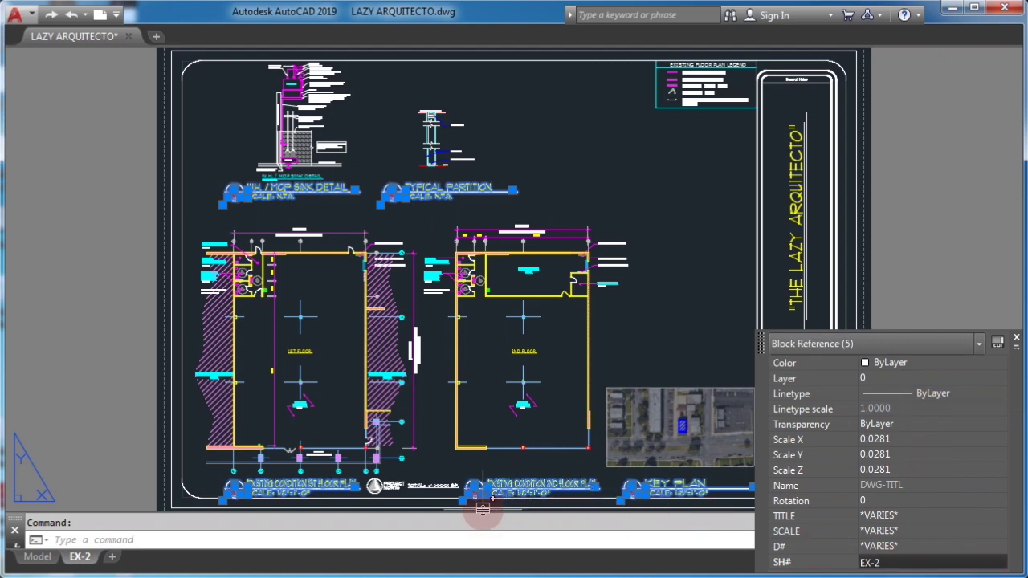
key(Return)
key(Escape)
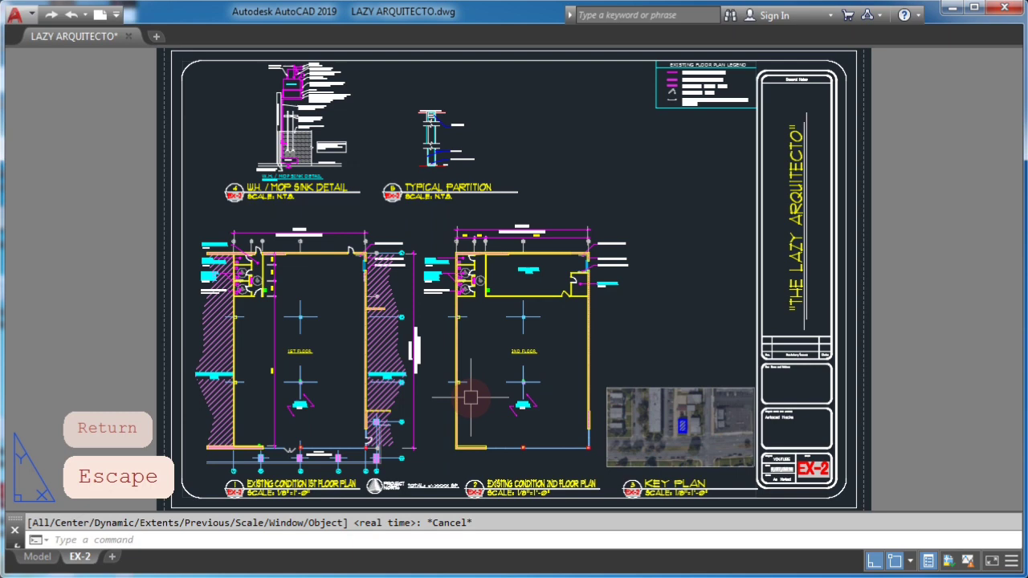
Rename the EX-2 layout as A-1
scroll(232, 201, up, 2)
middle_click(231, 201)
middle_click(231, 201)
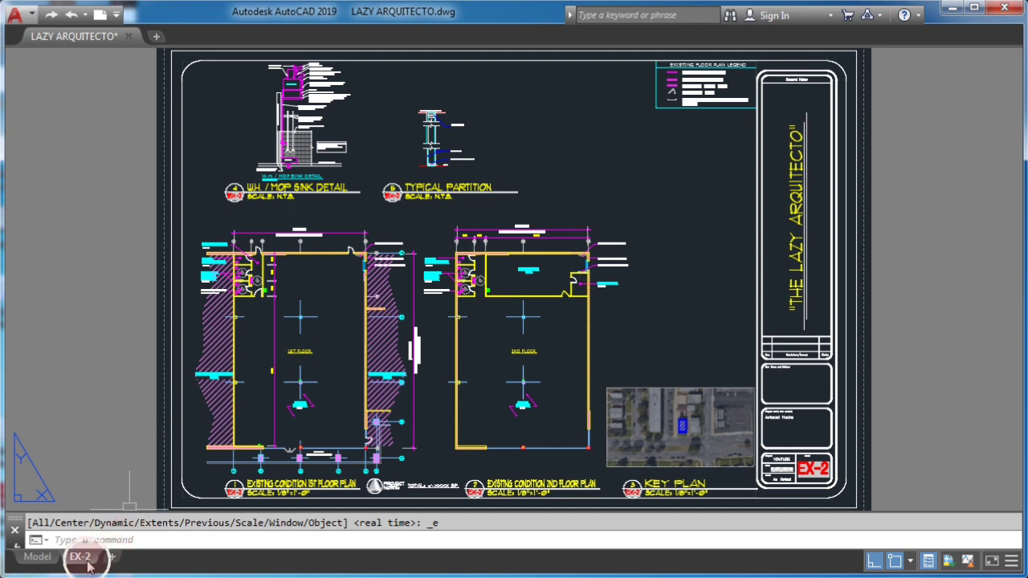
mouse_move(88, 567)
text(A)
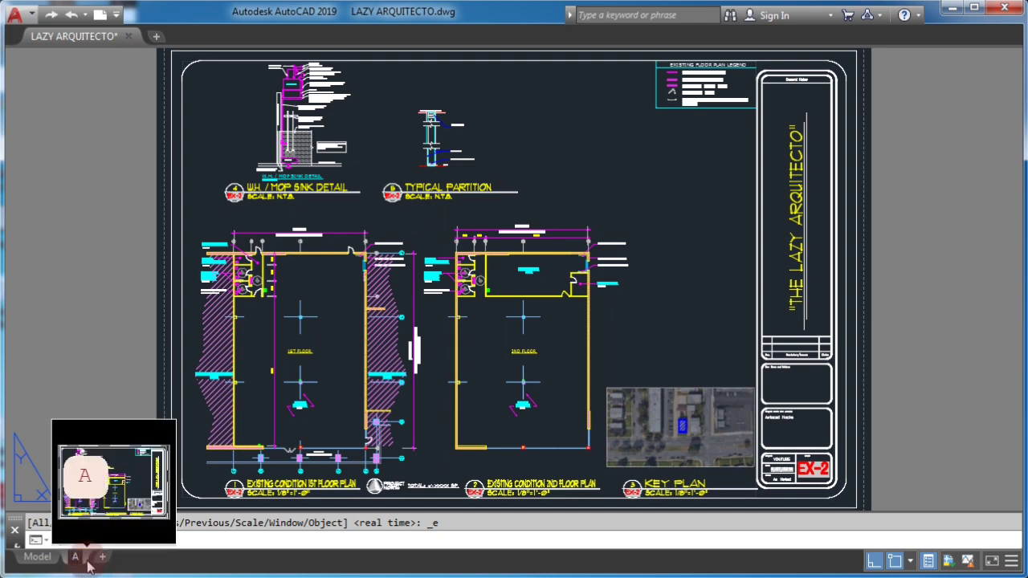
text(-1)
key(Return)
Regenerate the A-1 layout and check the sheet numbers in the title block and drawing titles
click(97, 400)
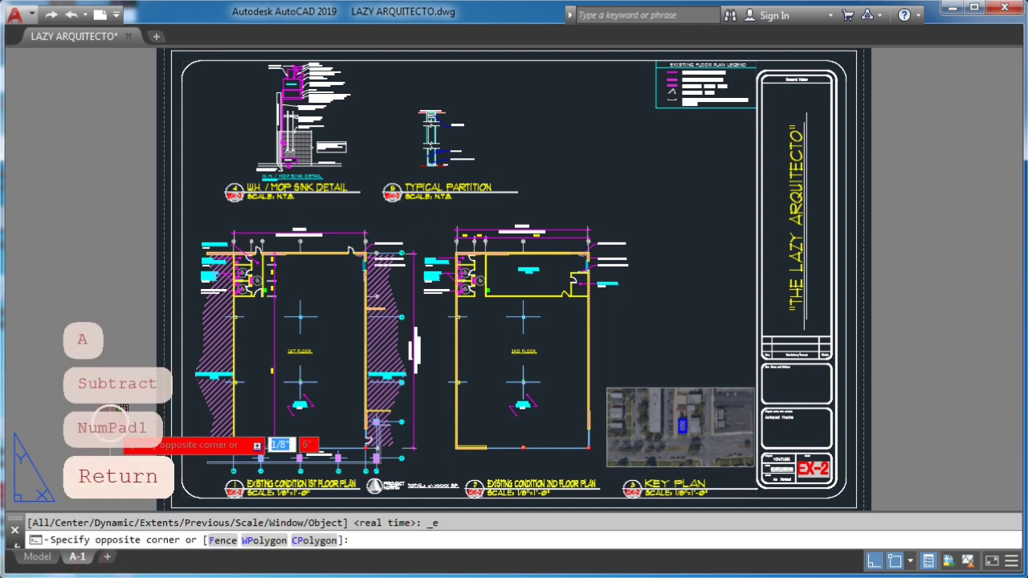
scroll(667, 411, up, 3)
text(RE)
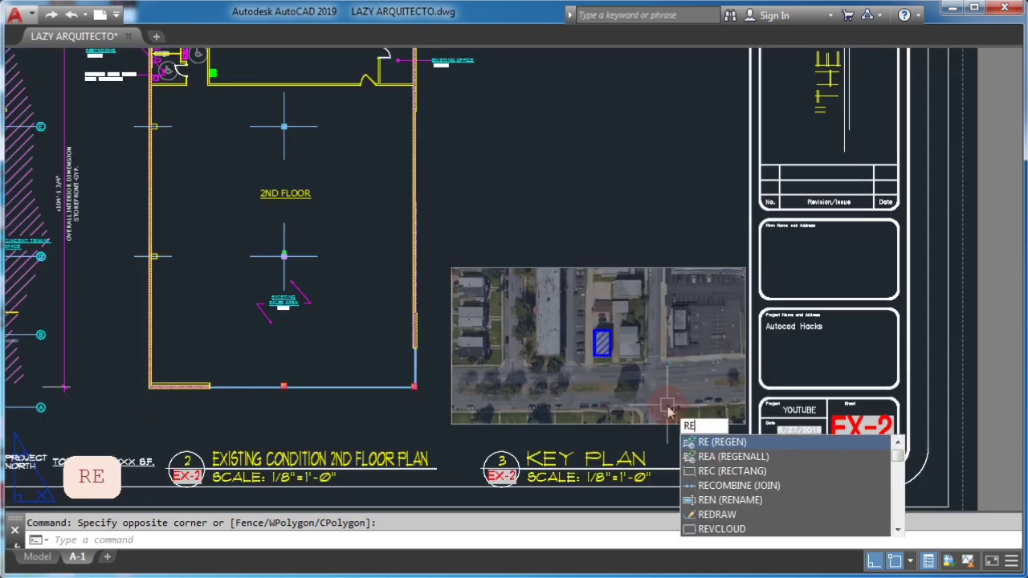
key(Return)
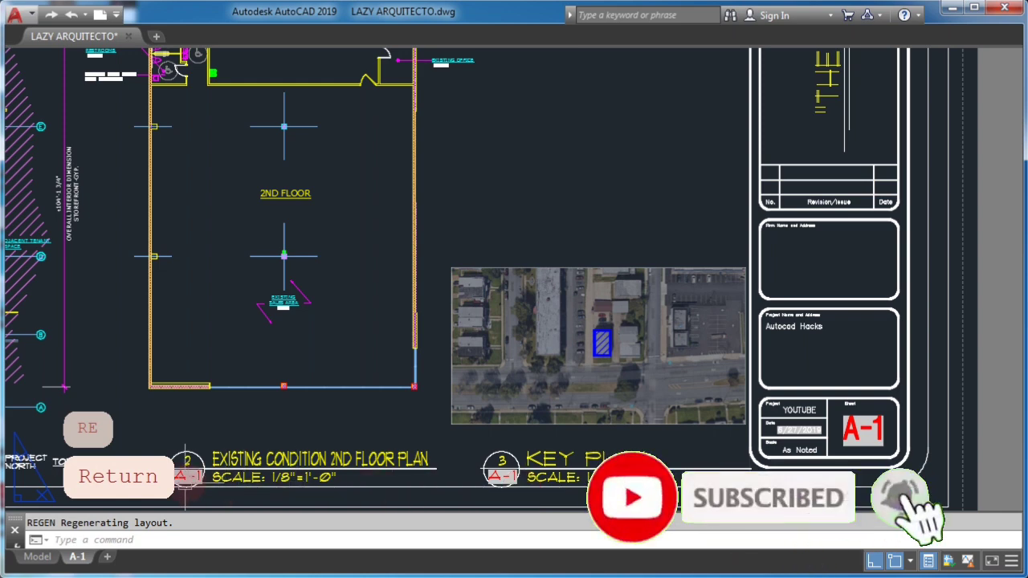
middle_drag(185, 482, 636, 433)
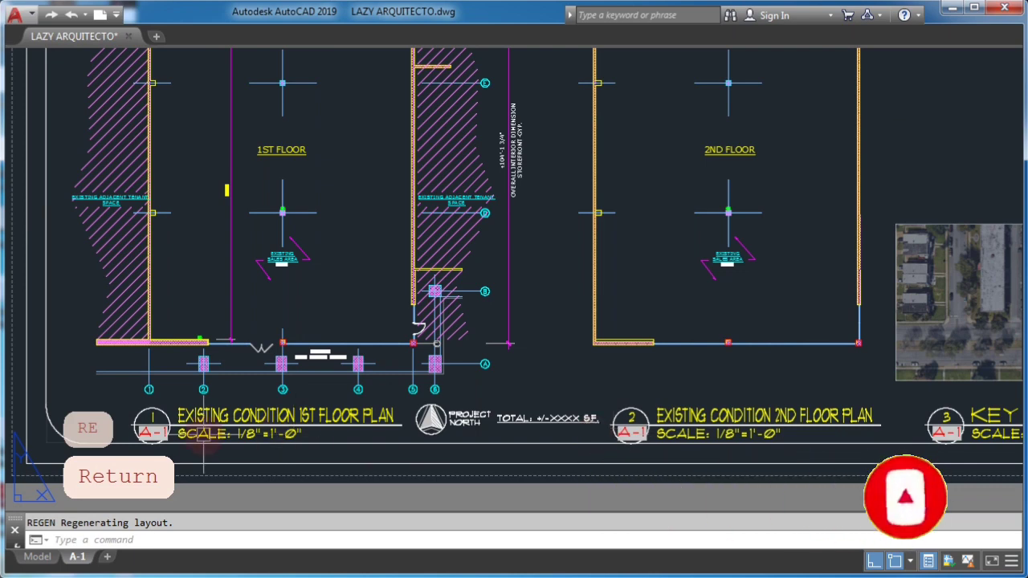
middle_click(204, 434)
middle_click(203, 434)
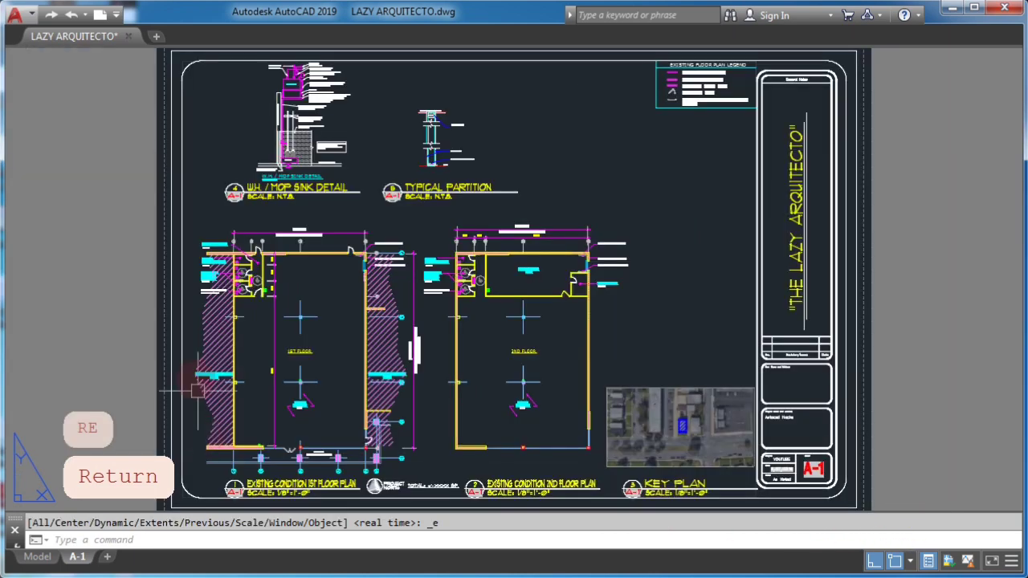